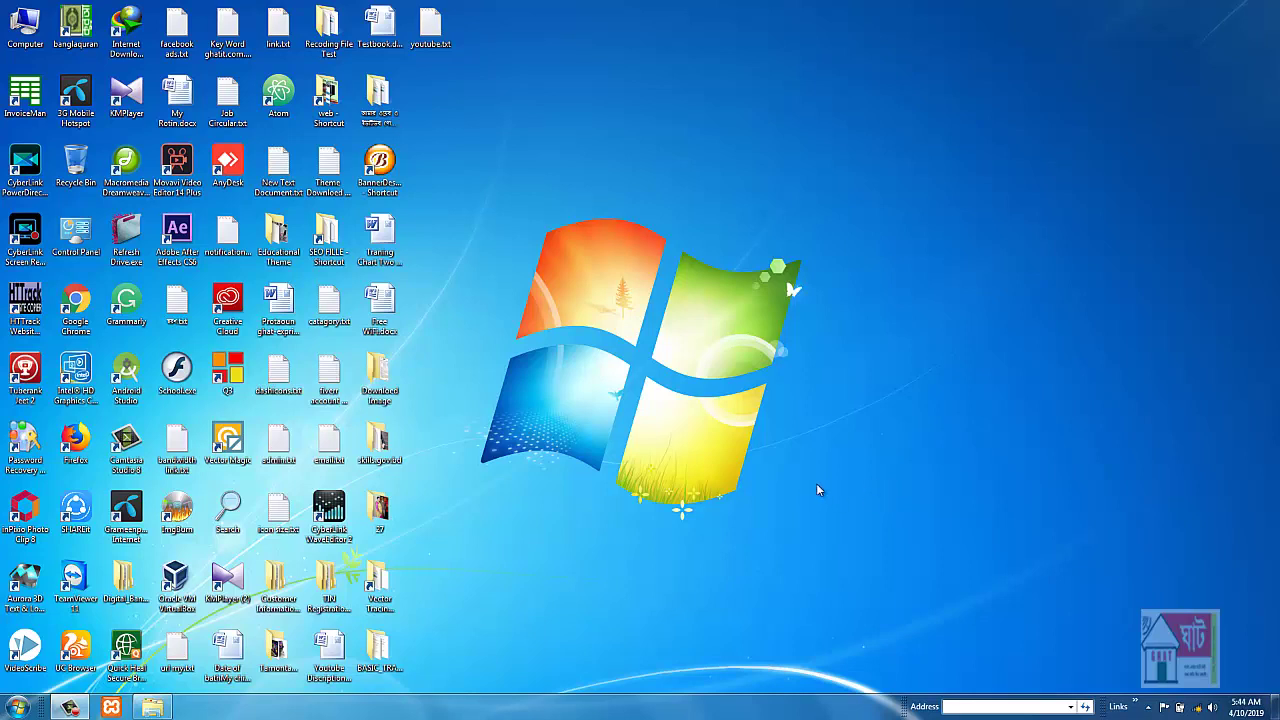
Open Computer to check the free space on the hard disk drives, and refresh the view.
double_click(25, 28)
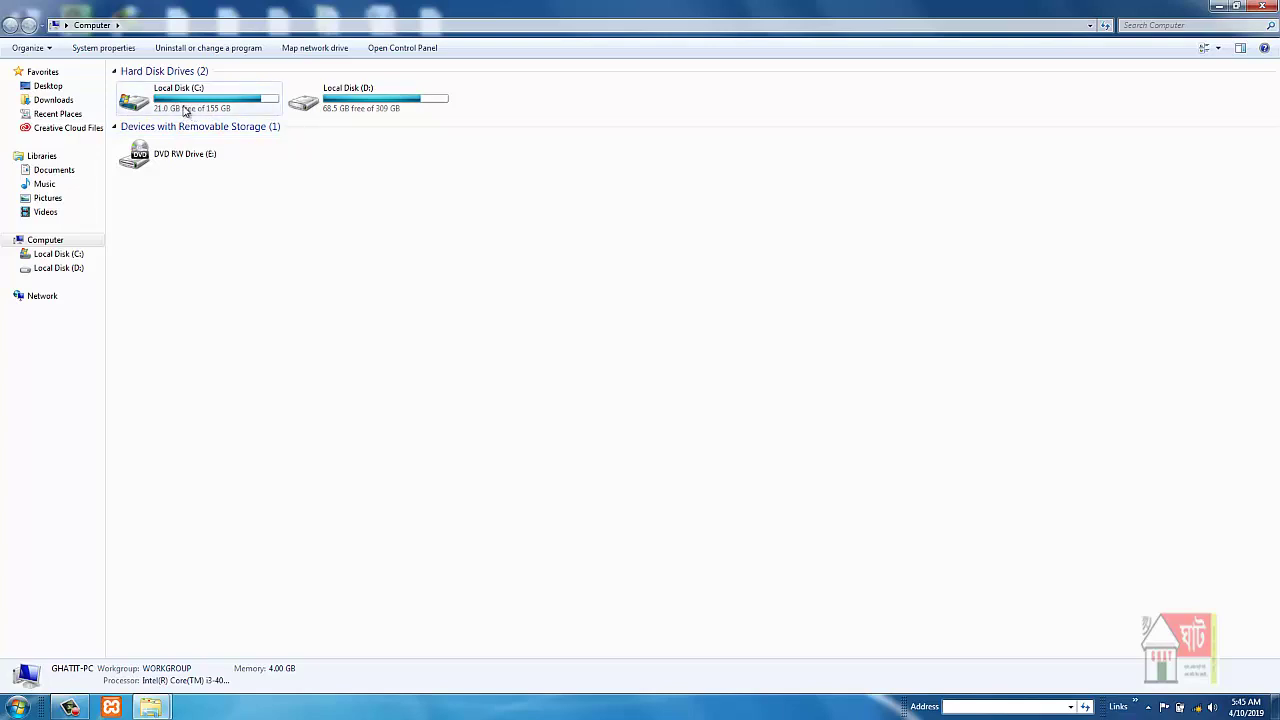
right_click(479, 253)
left_click(523, 306)
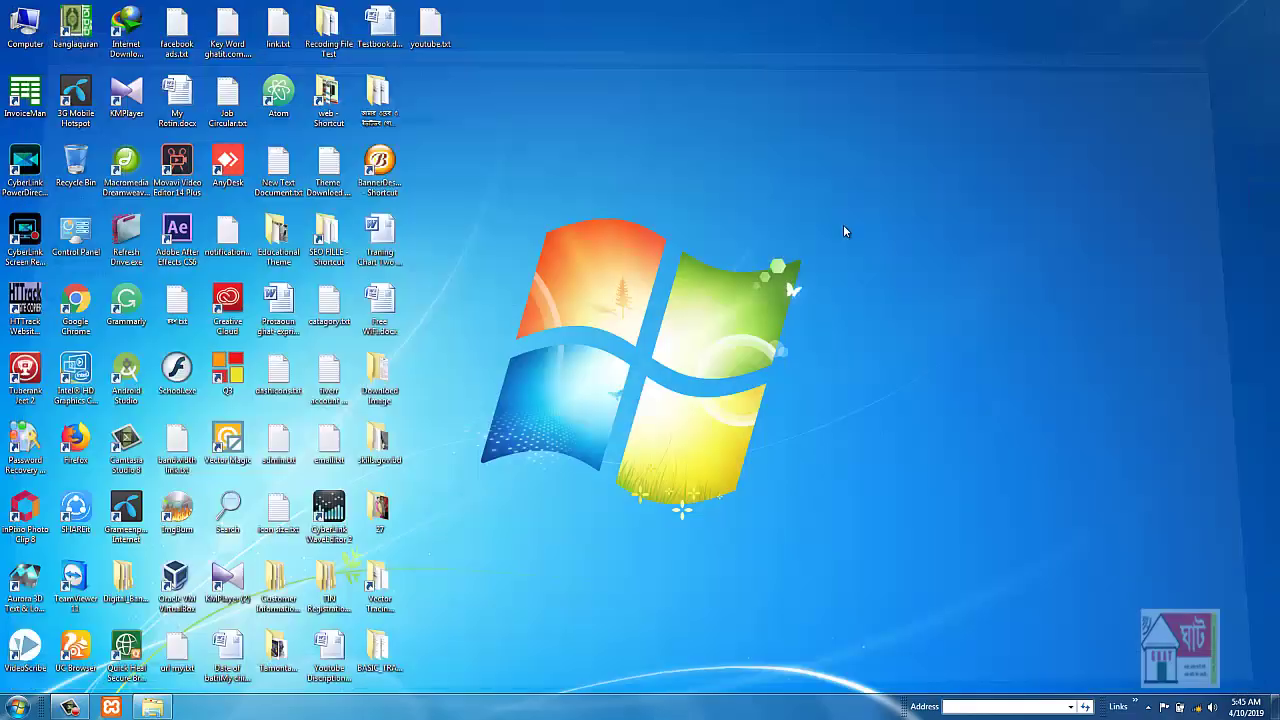
Refresh the desktop three times.
right_click(830, 217)
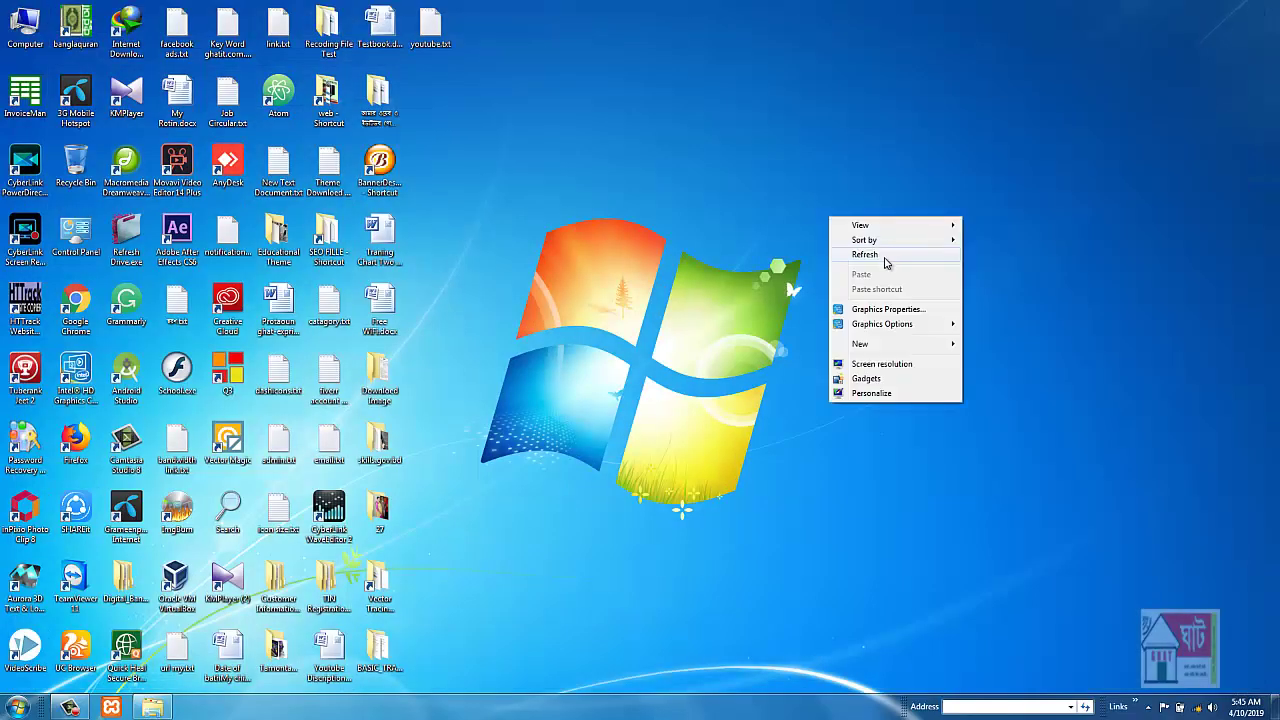
left_click(886, 263)
right_click(664, 197)
left_click(719, 234)
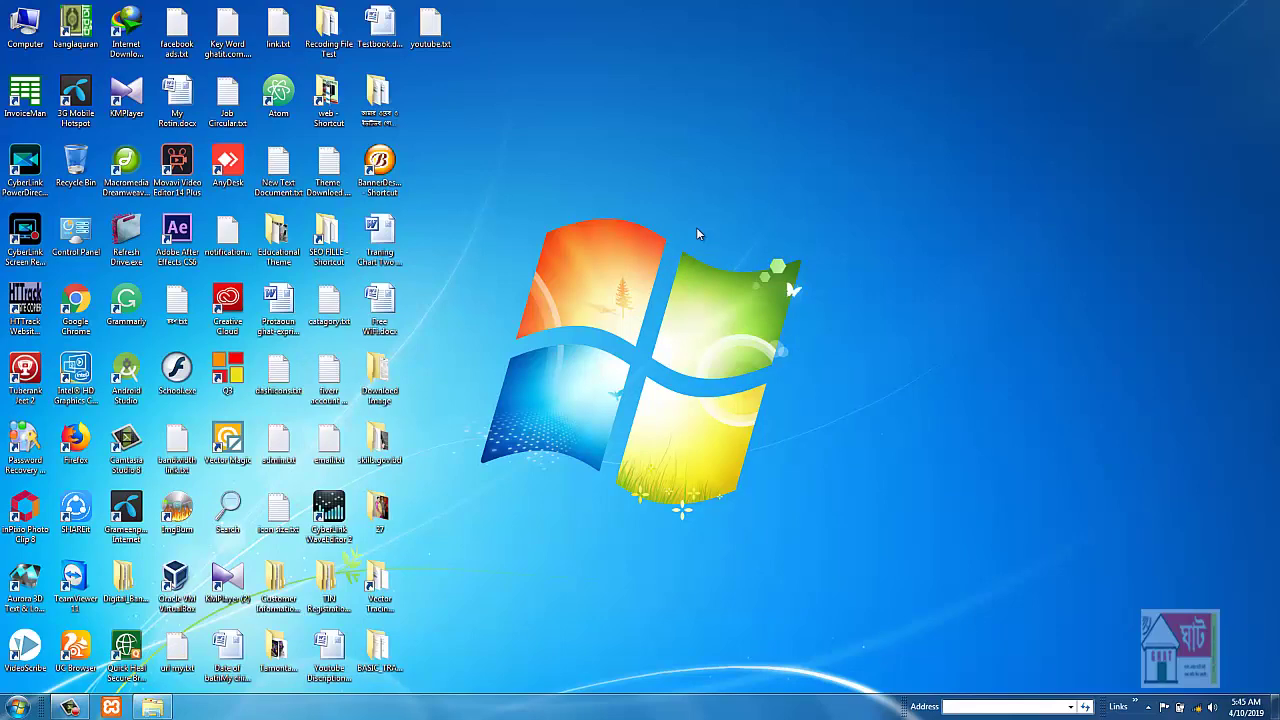
right_click(672, 188)
left_click(752, 232)
Search the computer for %temp% and open the Temp folder.
left_click(17, 707)
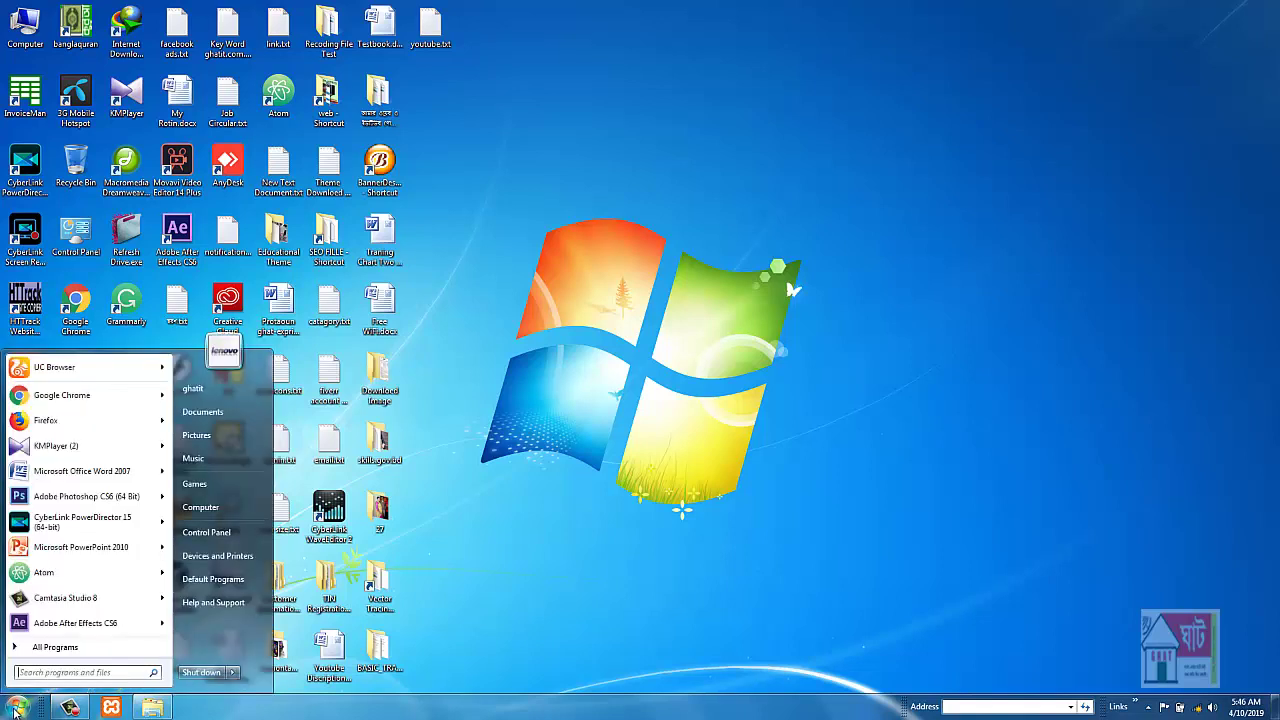
left_click(49, 673)
type("%")
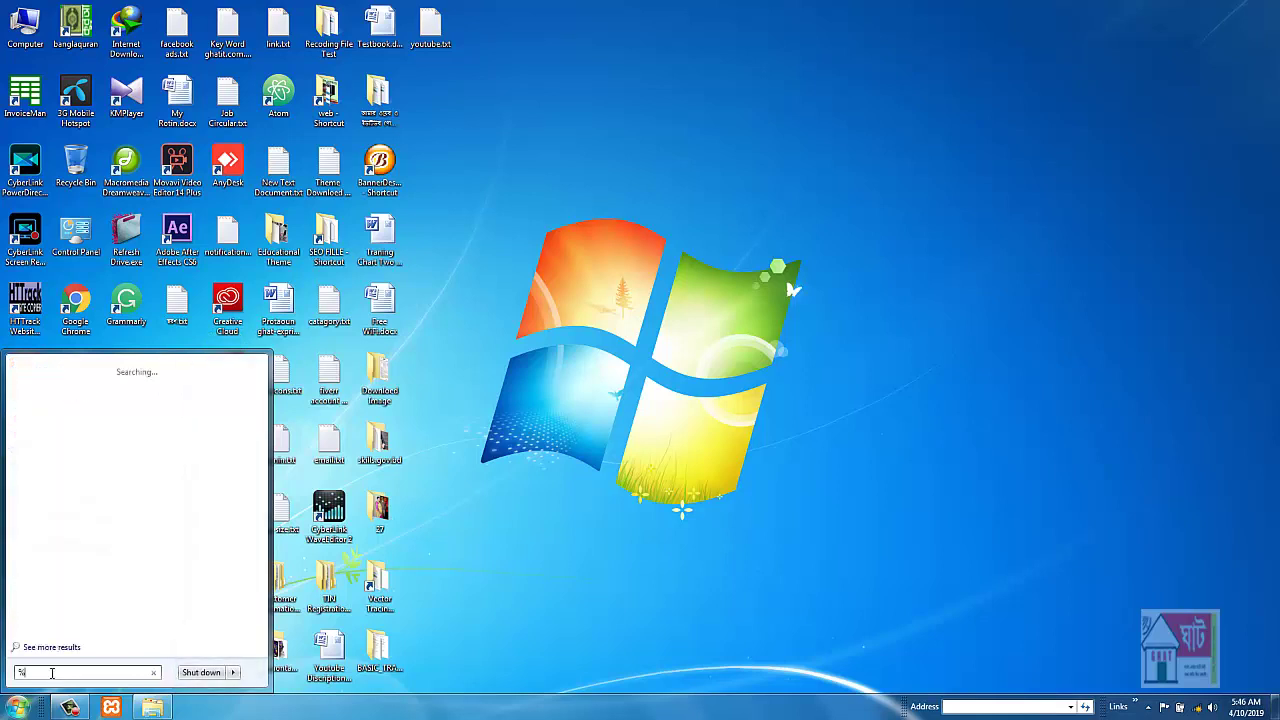
type("temp")
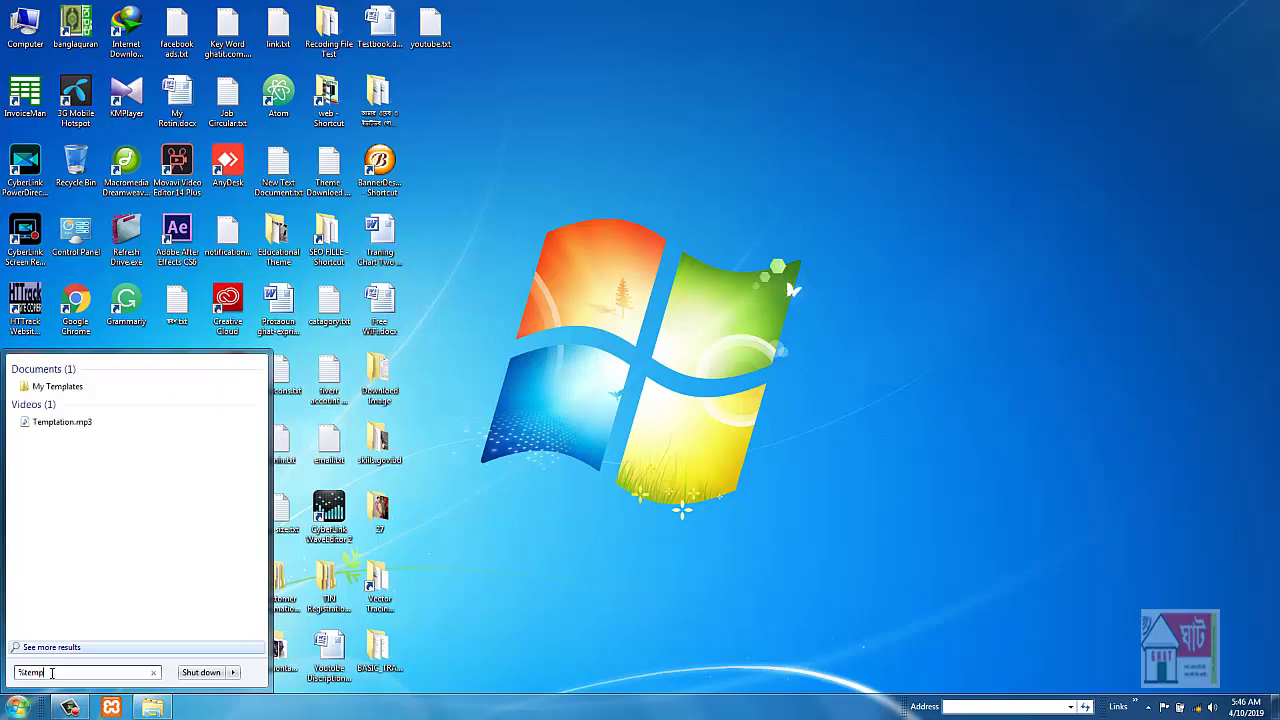
type("%")
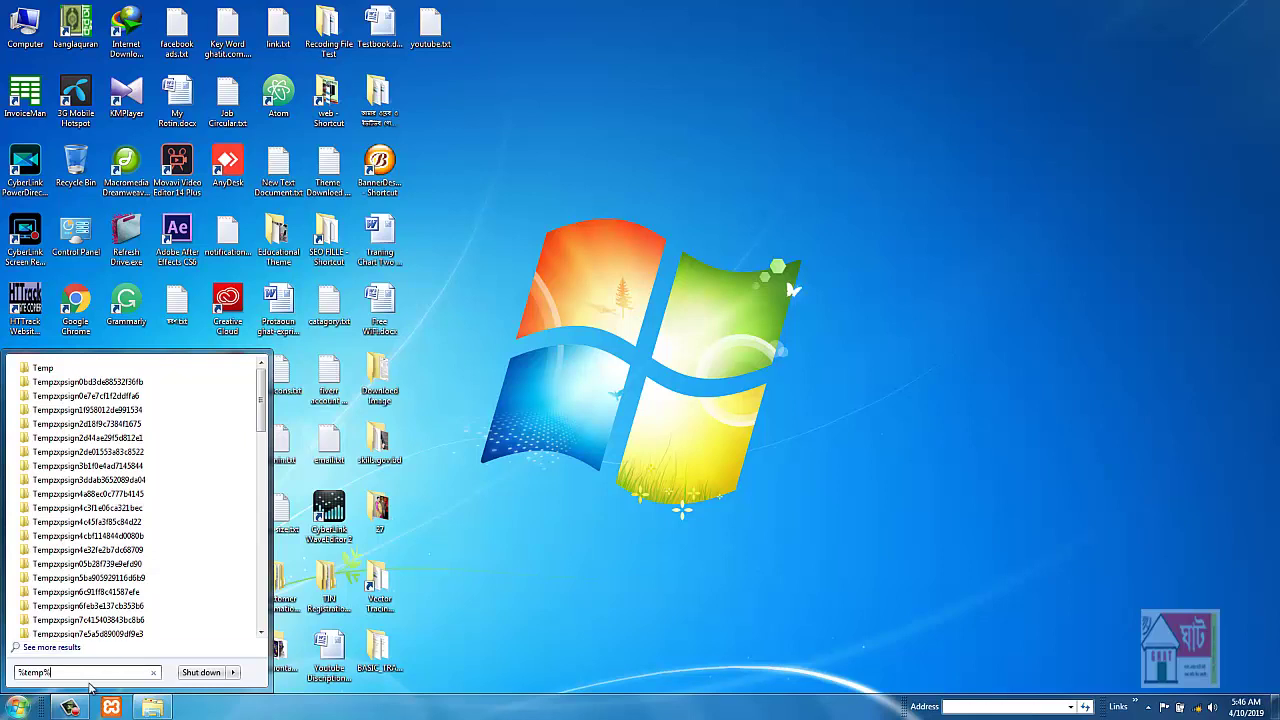
key("Return")
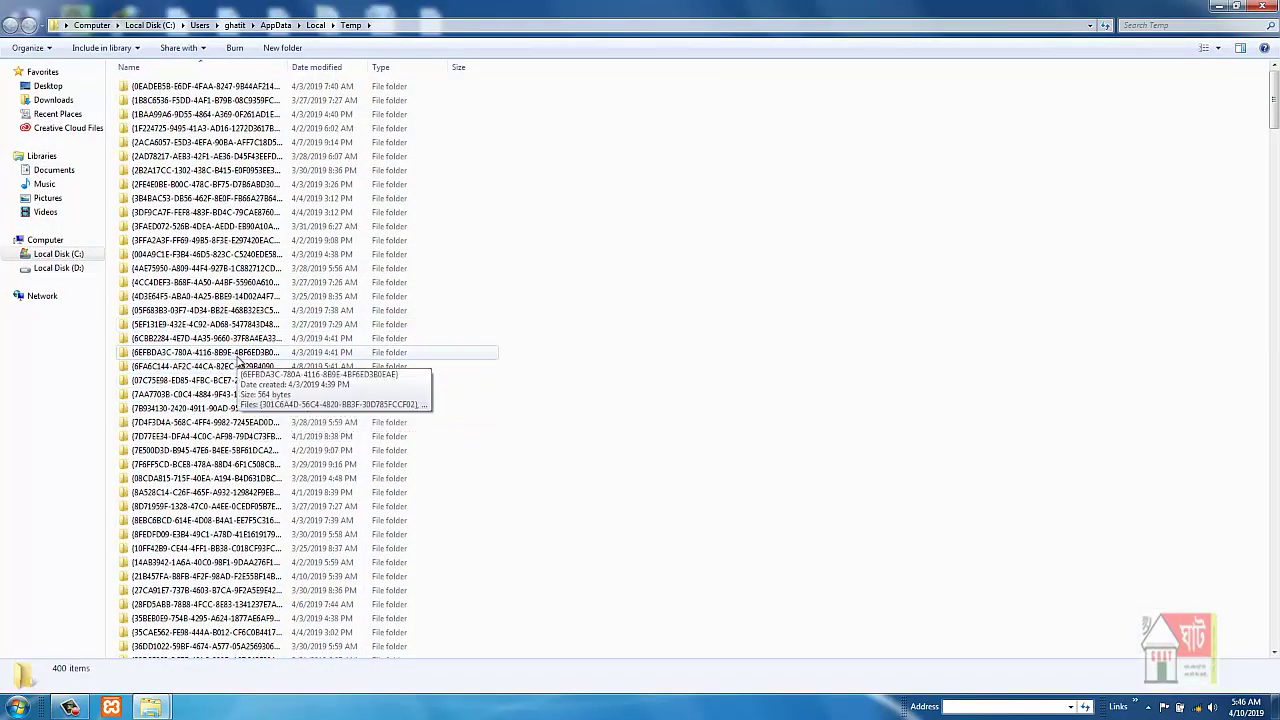
Move every item in the Temp folder to the Recycle Bin and close the folder window.
left_click(236, 356)
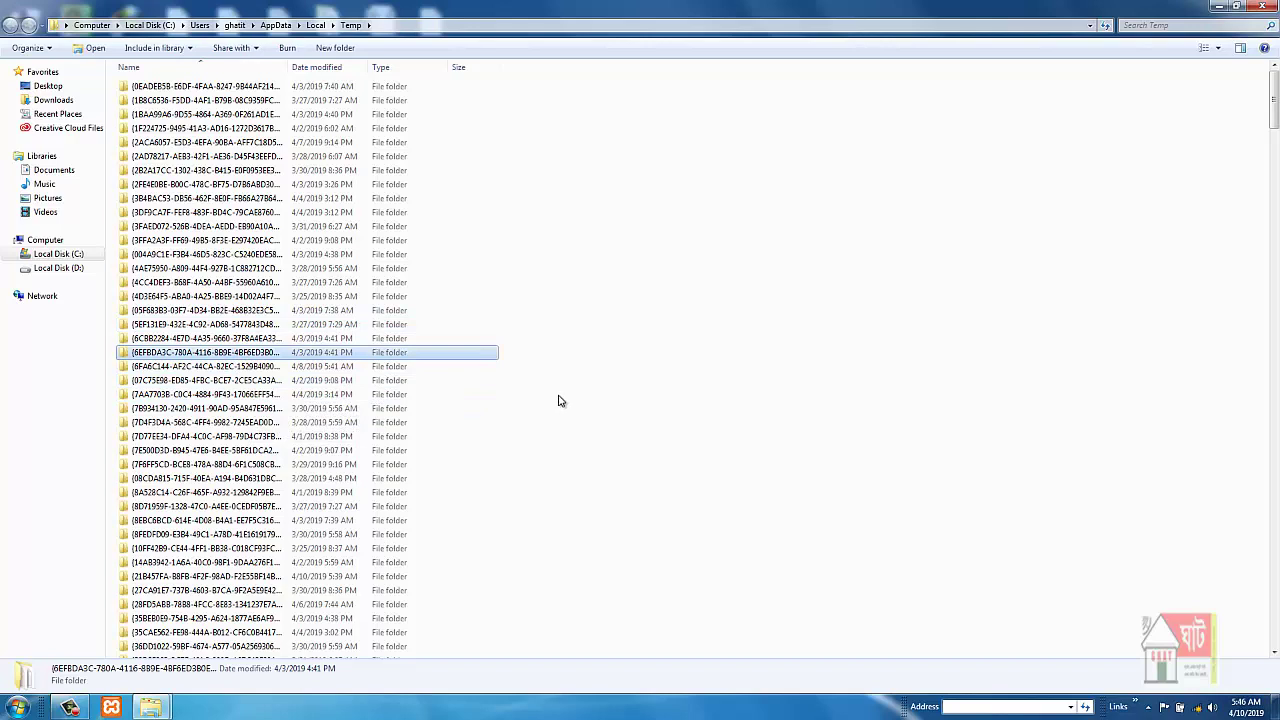
key("ctrl+a")
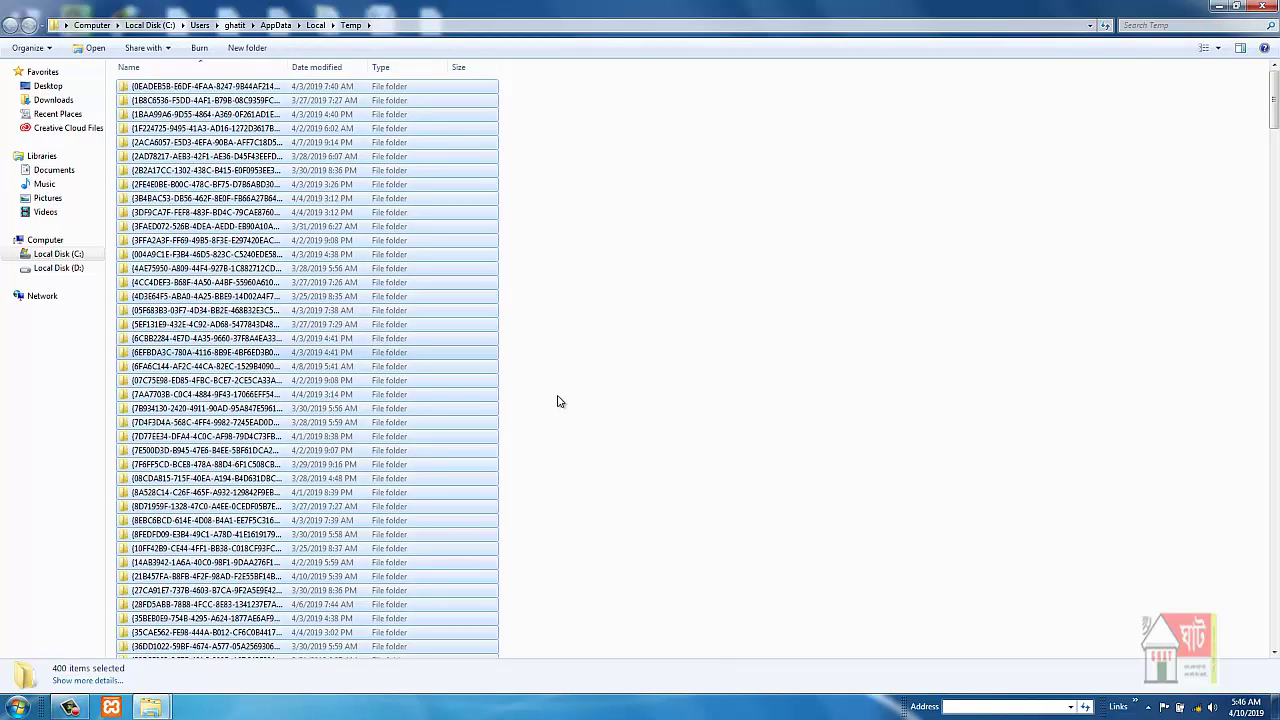
key("Delete")
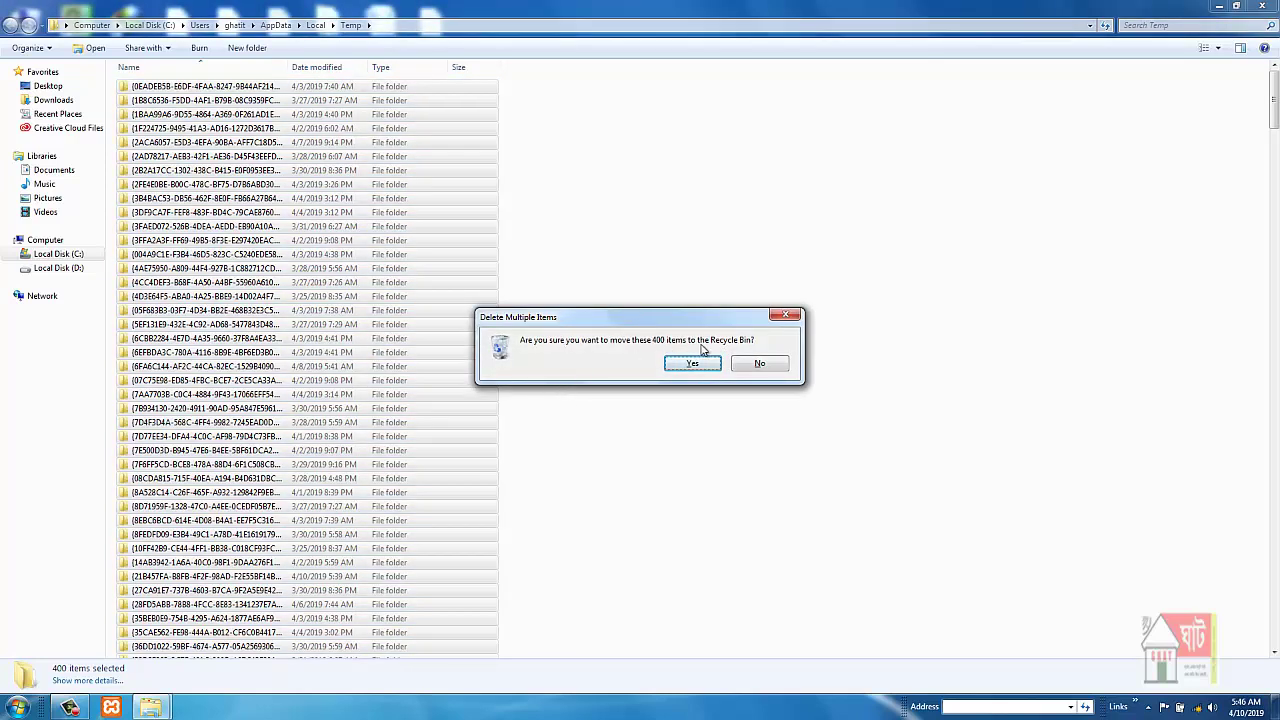
left_click_drag(633, 316, 715, 268)
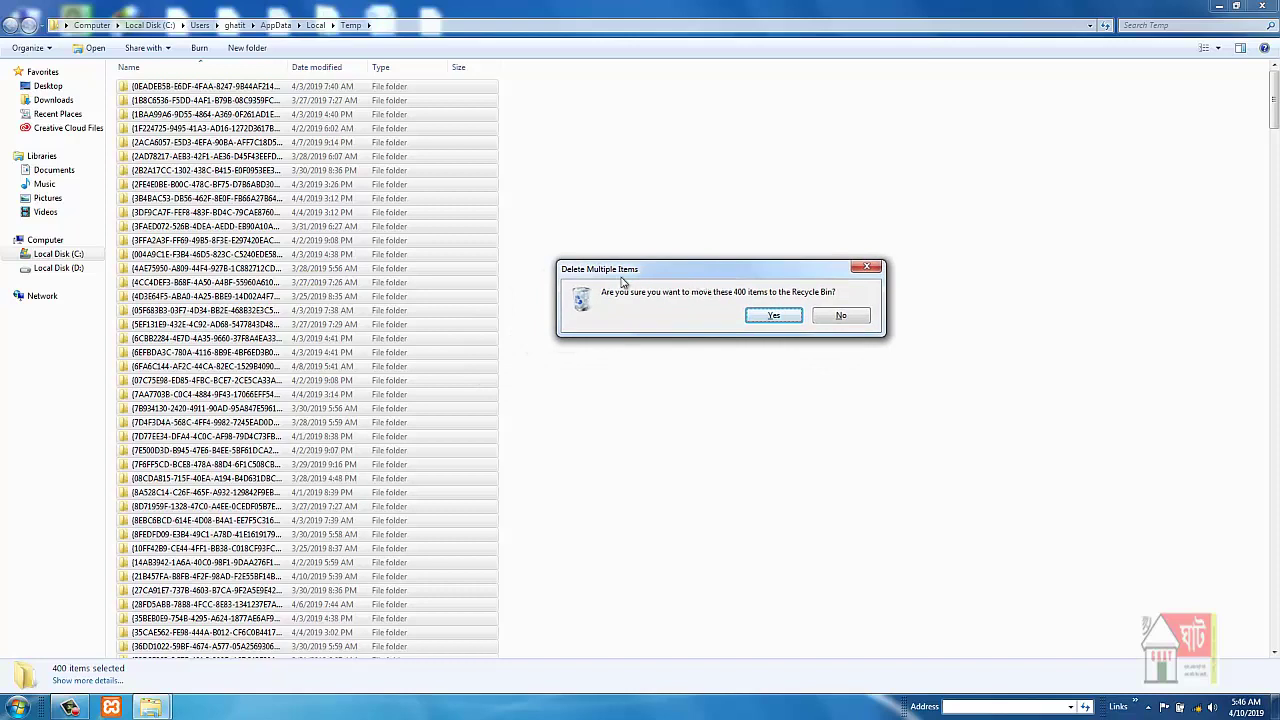
left_click(779, 318)
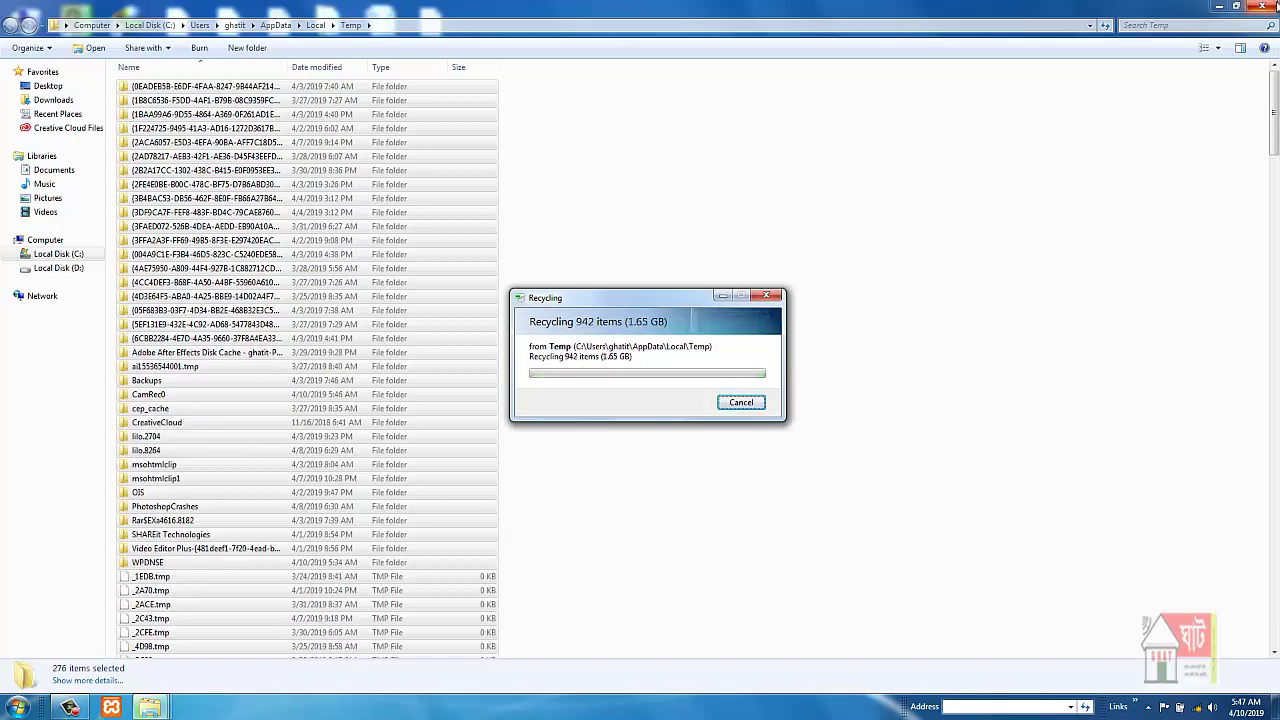
left_click(1263, 6)
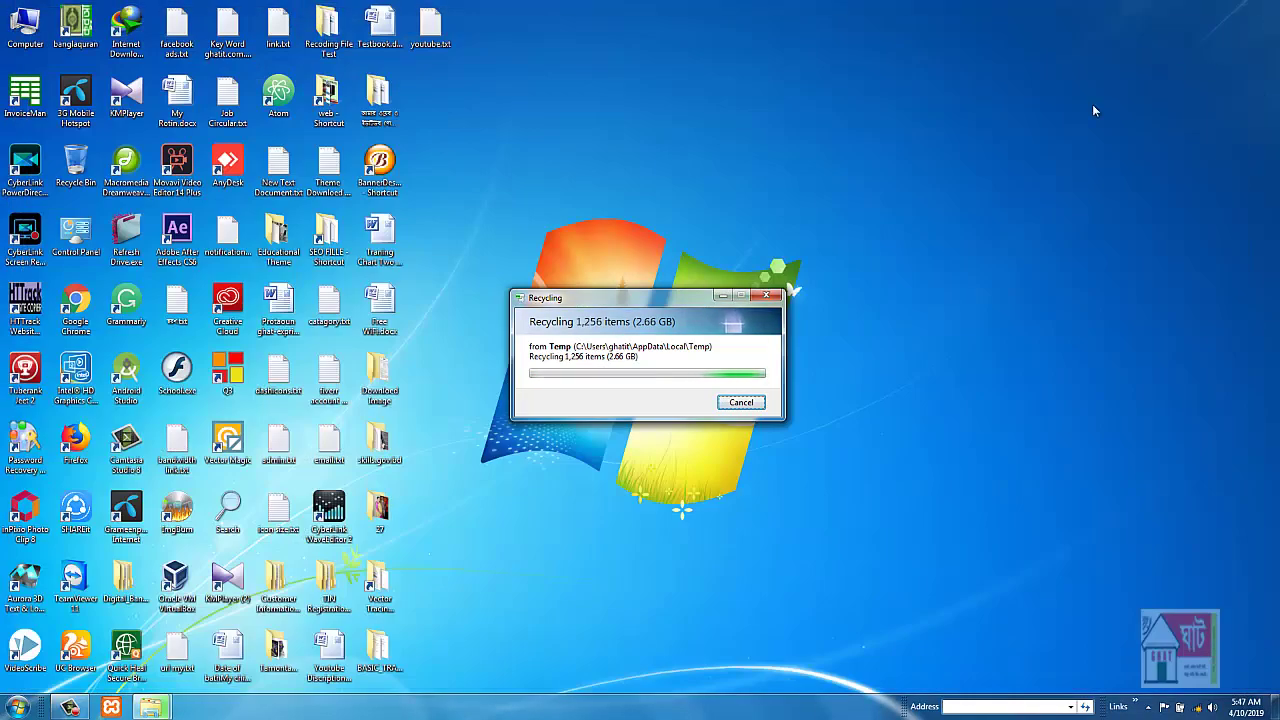
Refresh the desktop during recycling, and skip the oversized Adobe After Effects Disk Cache folder and the in-use CamRec0 folder, applying the choice to all current items.
right_click(955, 156)
left_click(997, 193)
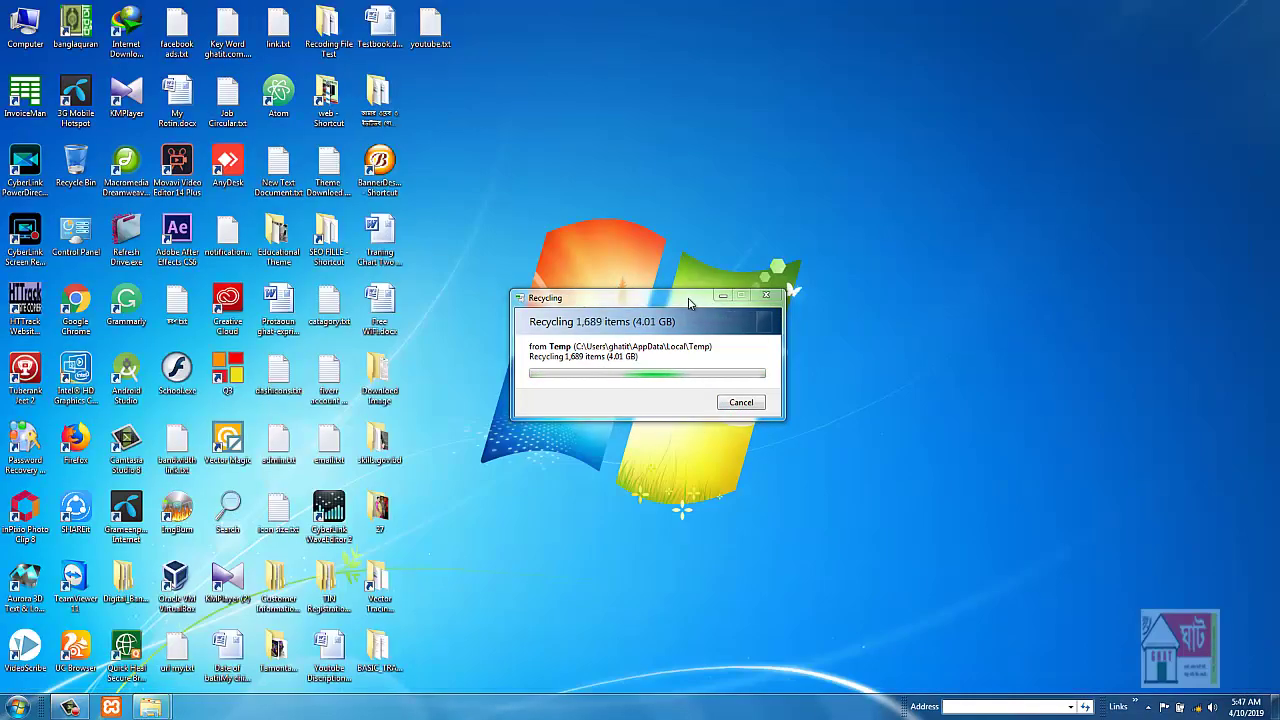
left_click_drag(689, 298, 807, 230)
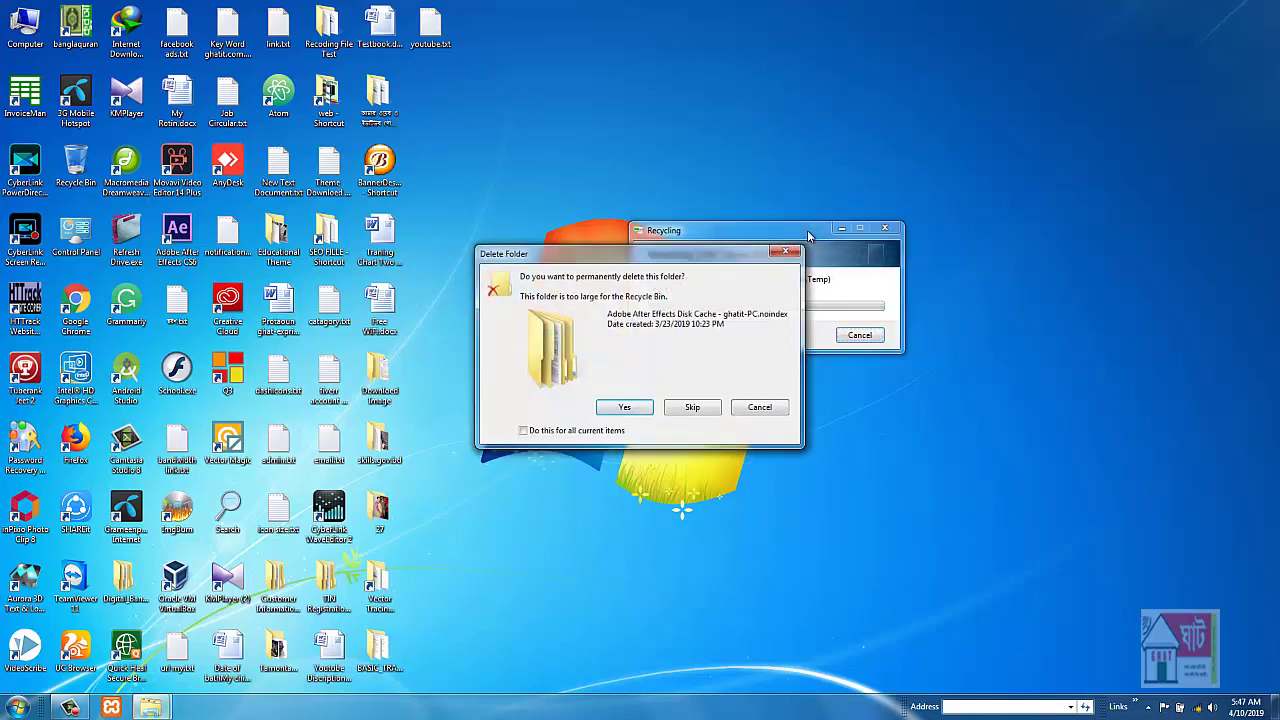
left_click(589, 433)
left_click(711, 413)
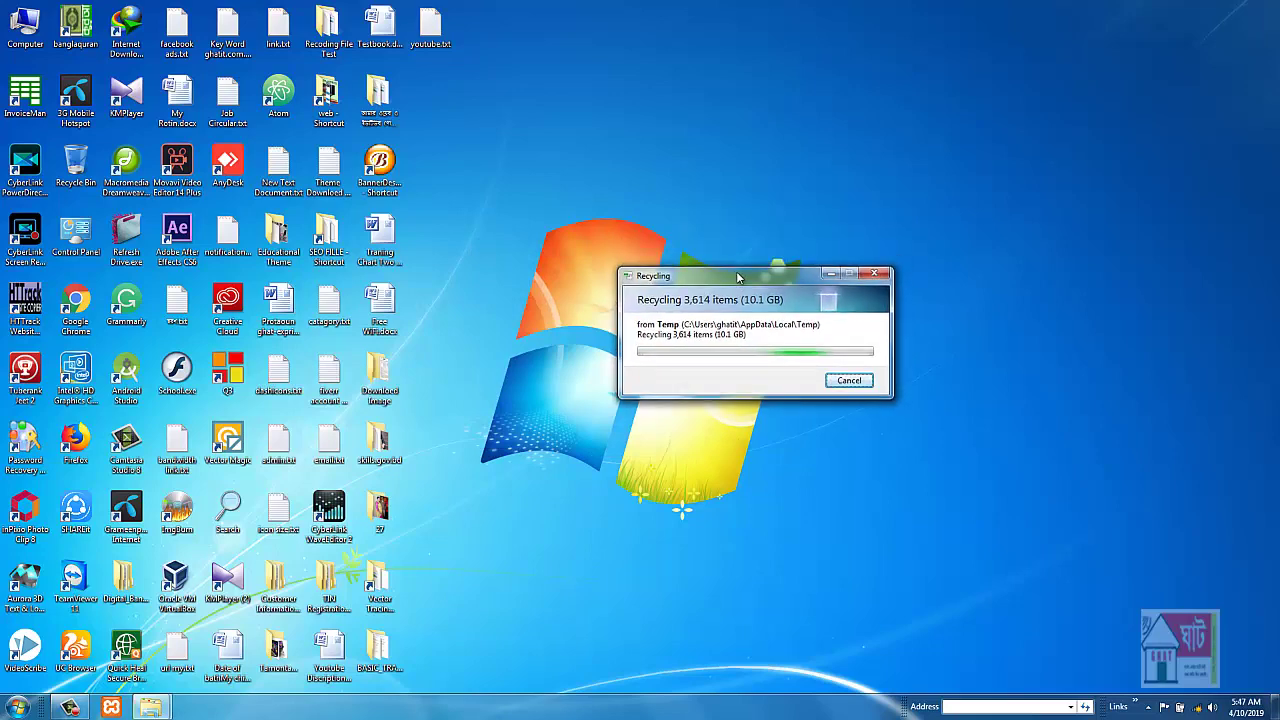
left_click(566, 436)
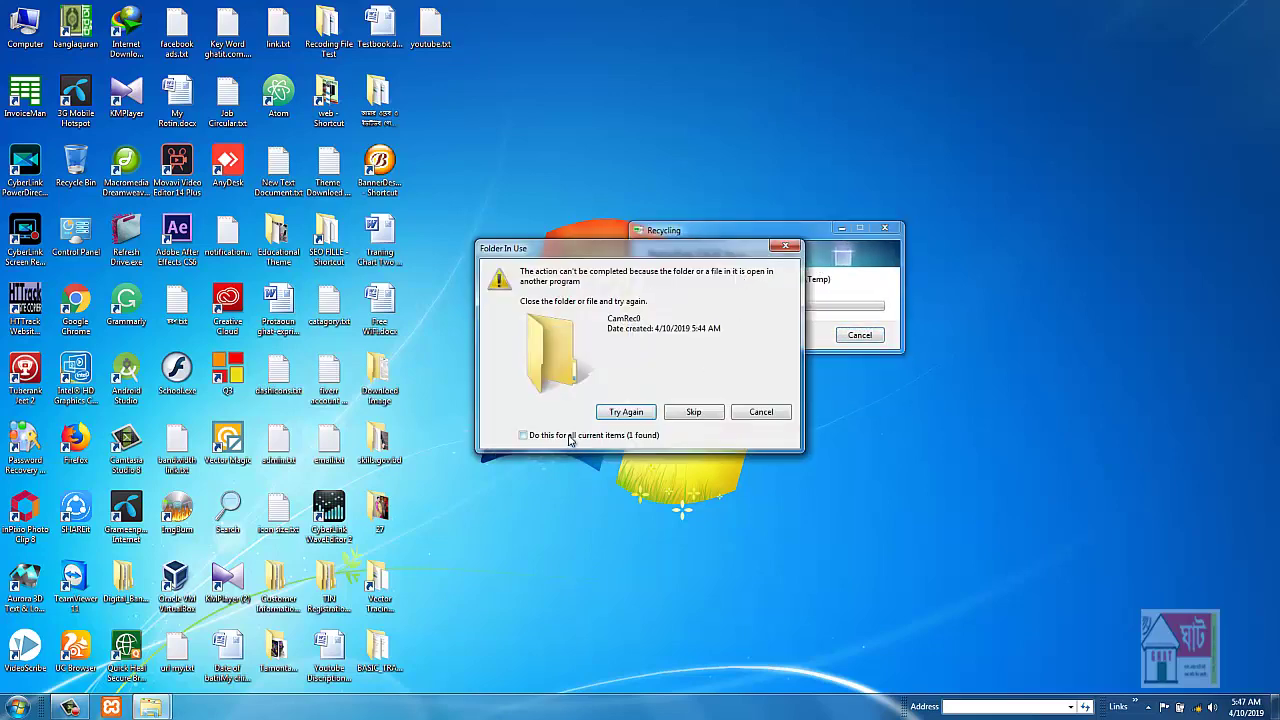
left_click(694, 412)
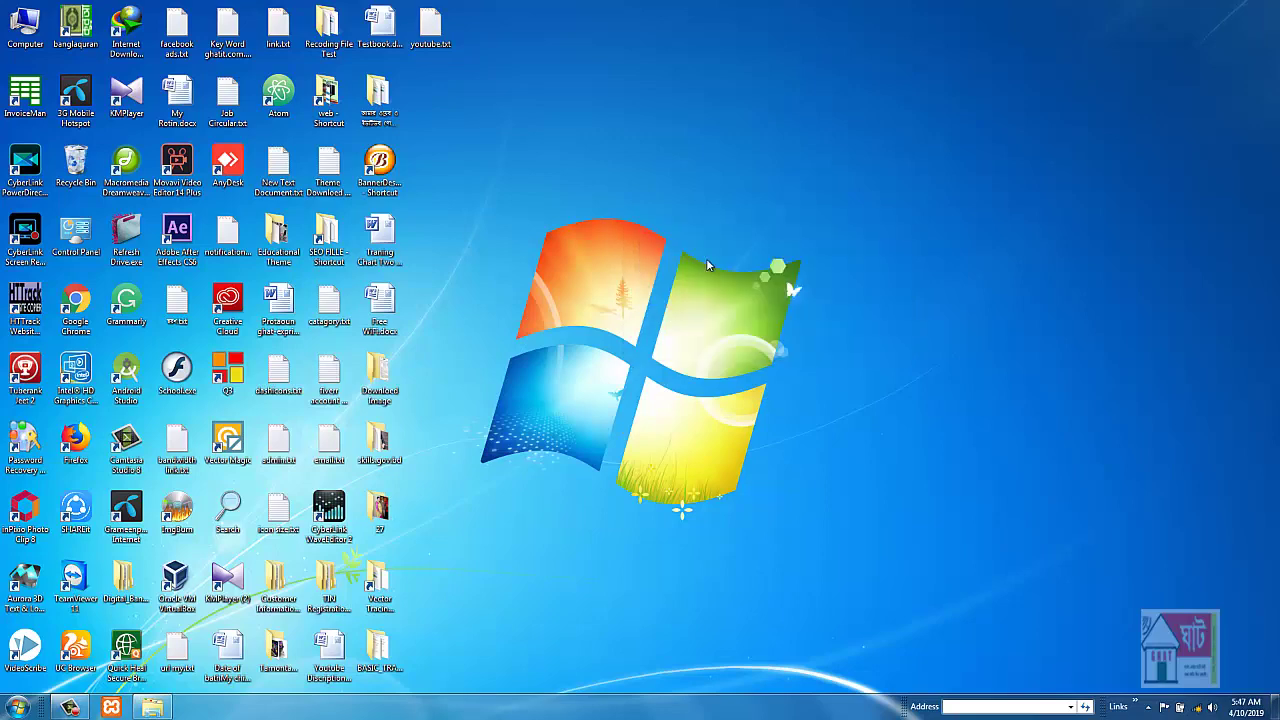
right_click(756, 262)
left_click(756, 259)
right_click(82, 165)
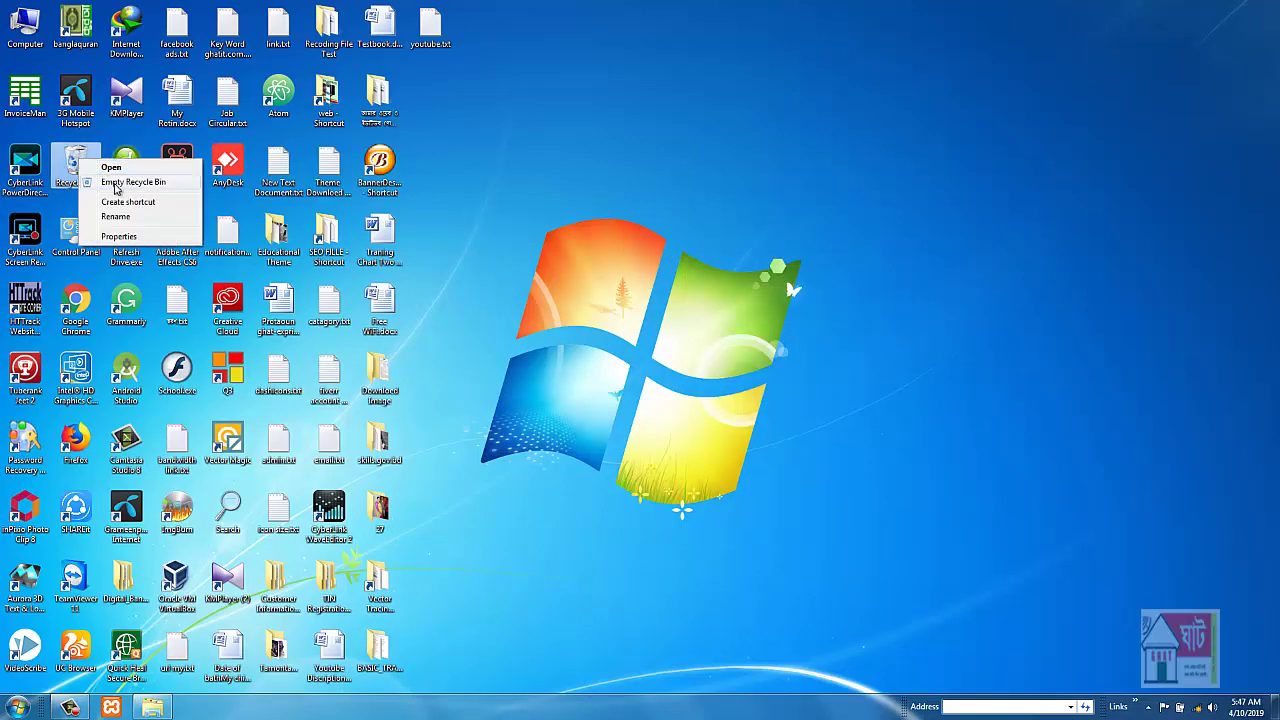
left_click(118, 185)
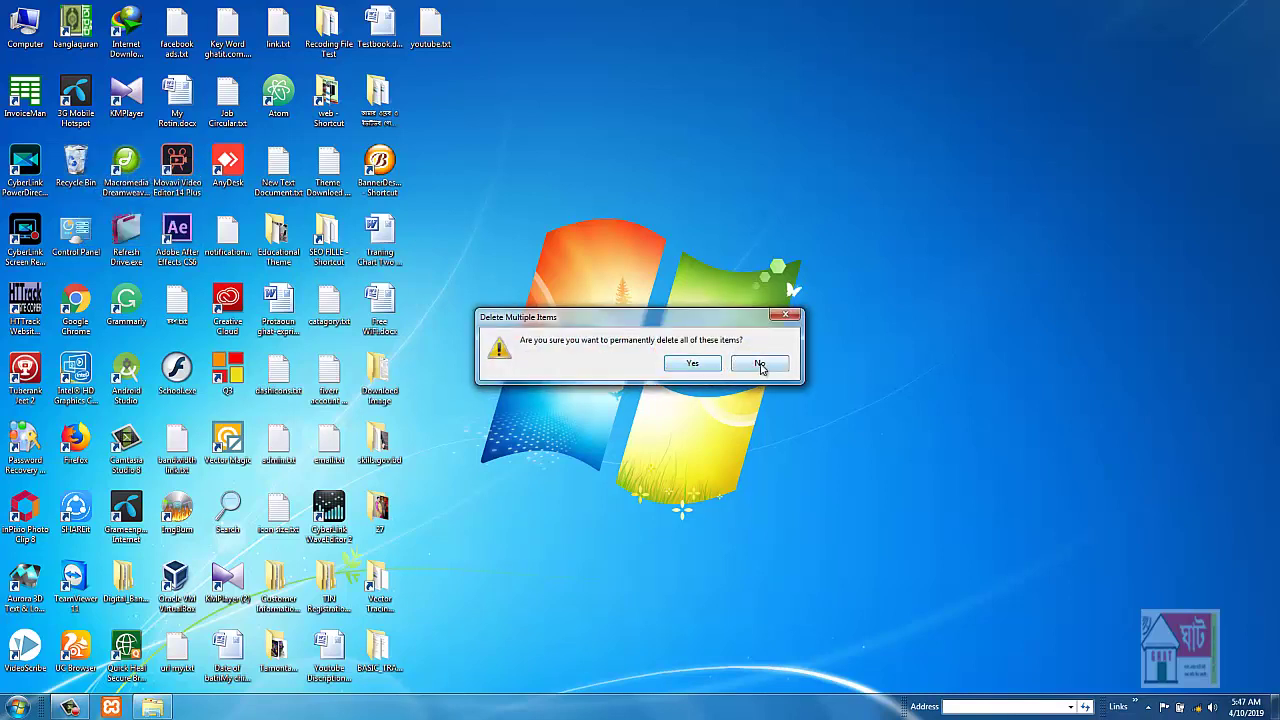
left_click(694, 365)
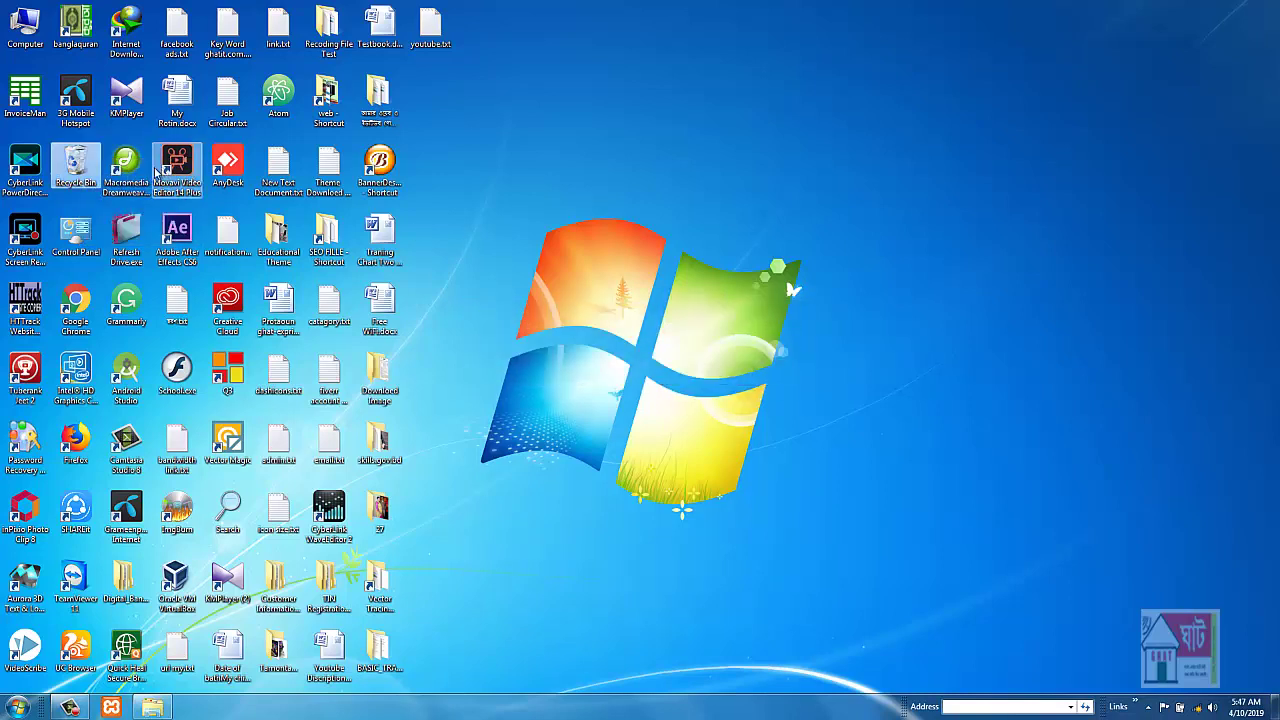
Review the items in the Recycle Bin, close its window, and permanently empty the Recycle Bin.
double_click(77, 160)
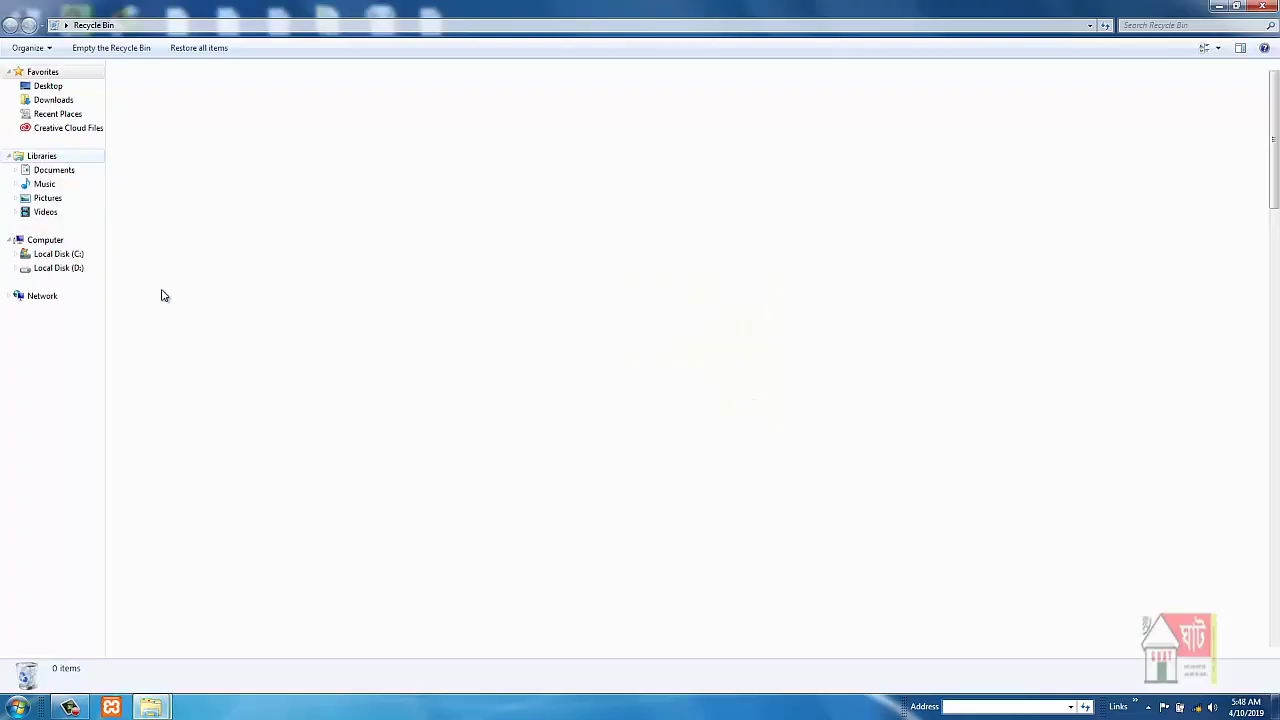
left_click(224, 369)
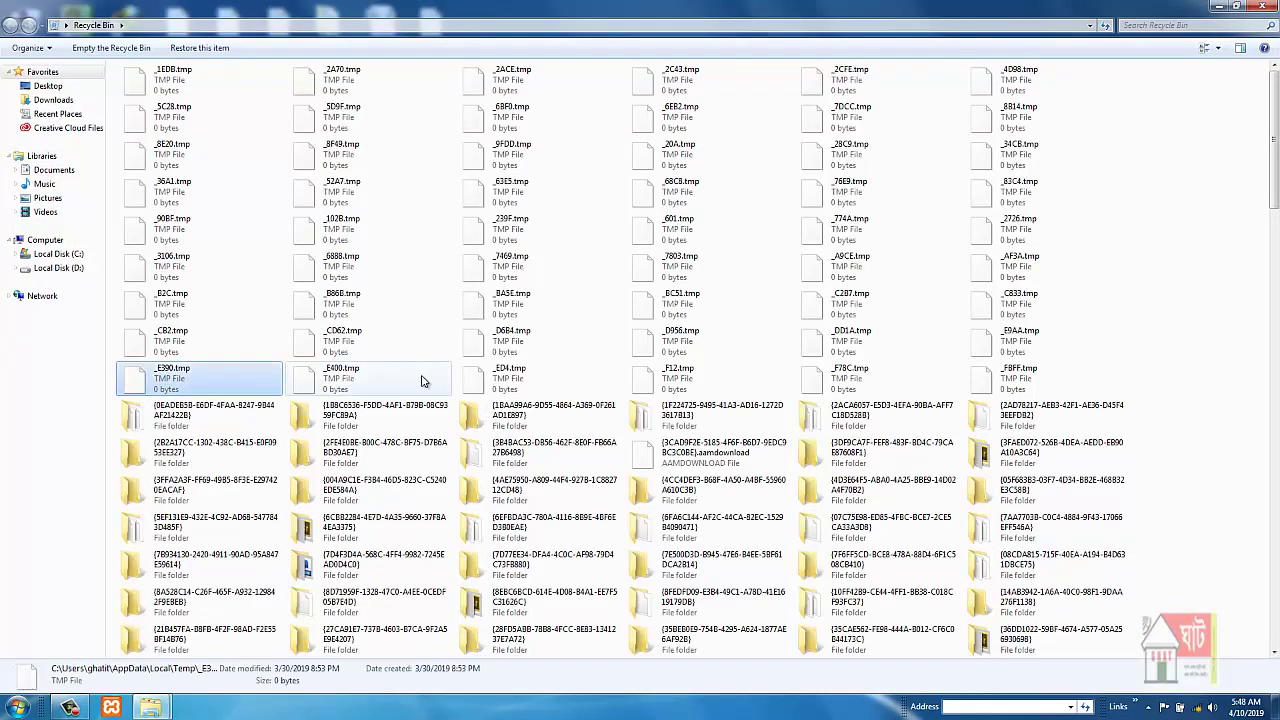
key("ctrl+a")
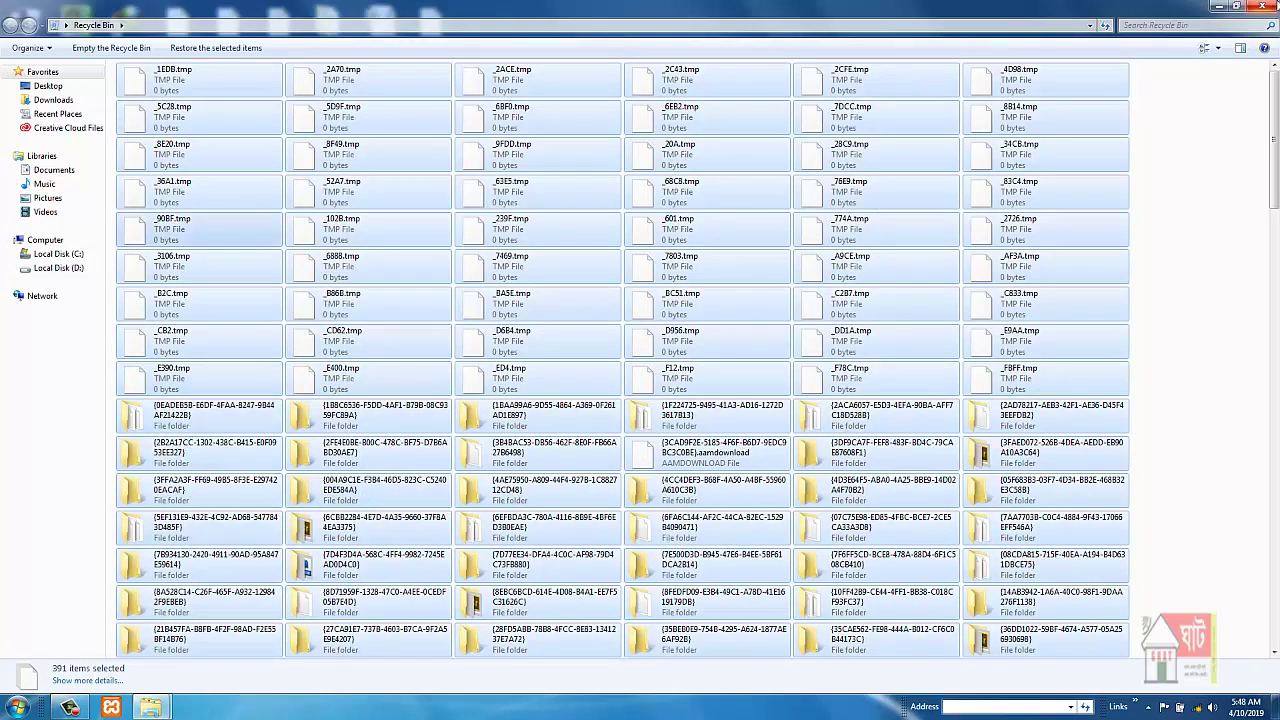
left_click(1270, 6)
left_click(118, 183)
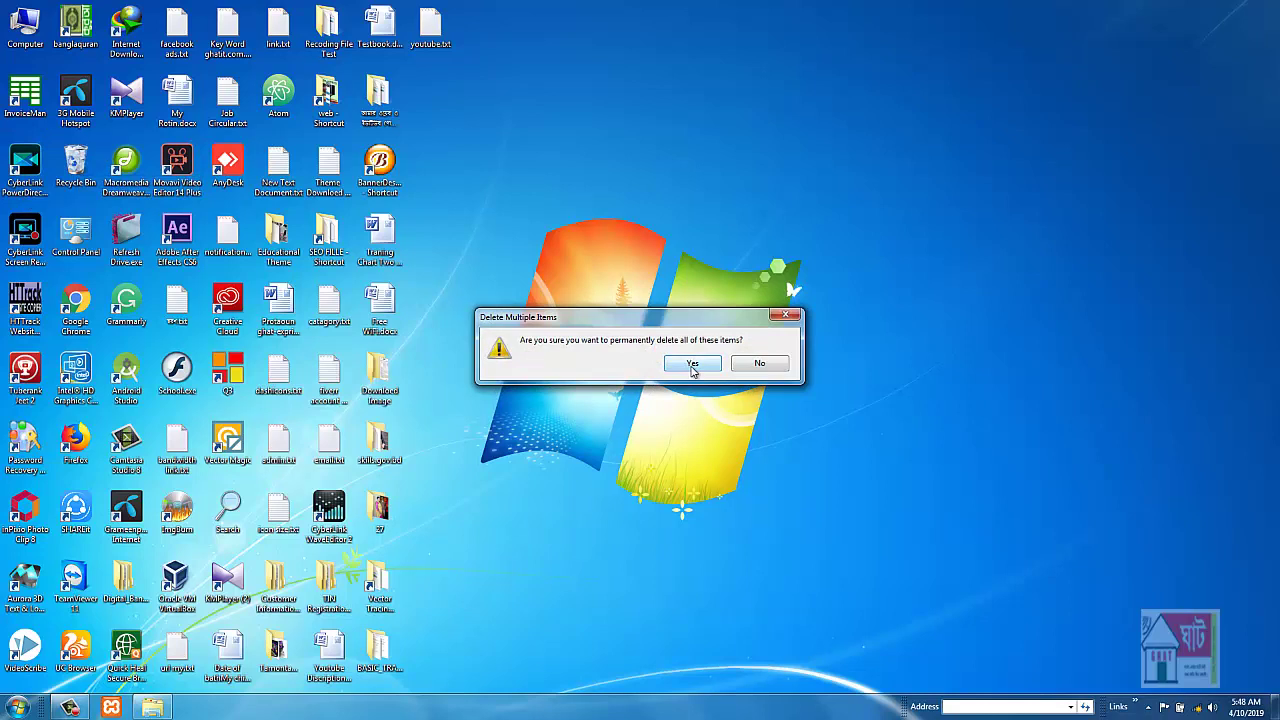
left_click(692, 364)
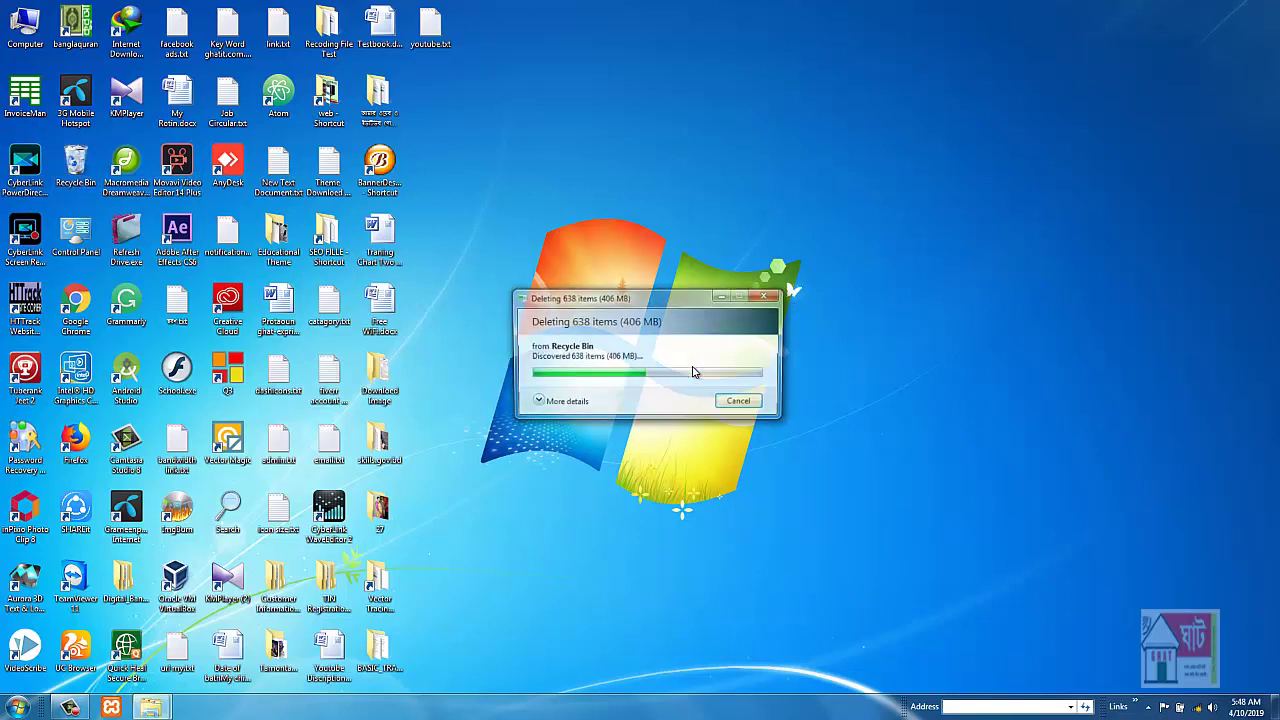